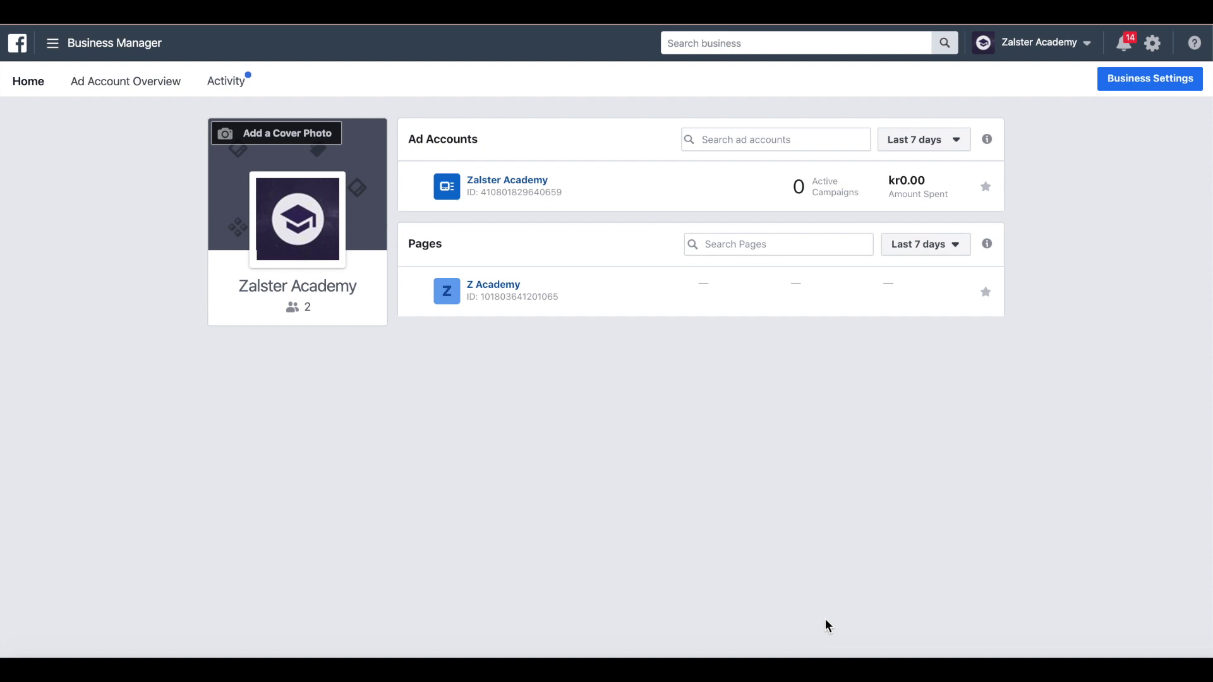
- Go to the Catalogs assets and start a new catalog in the E-commerce category for products
click(670, 591)
click(52, 44)
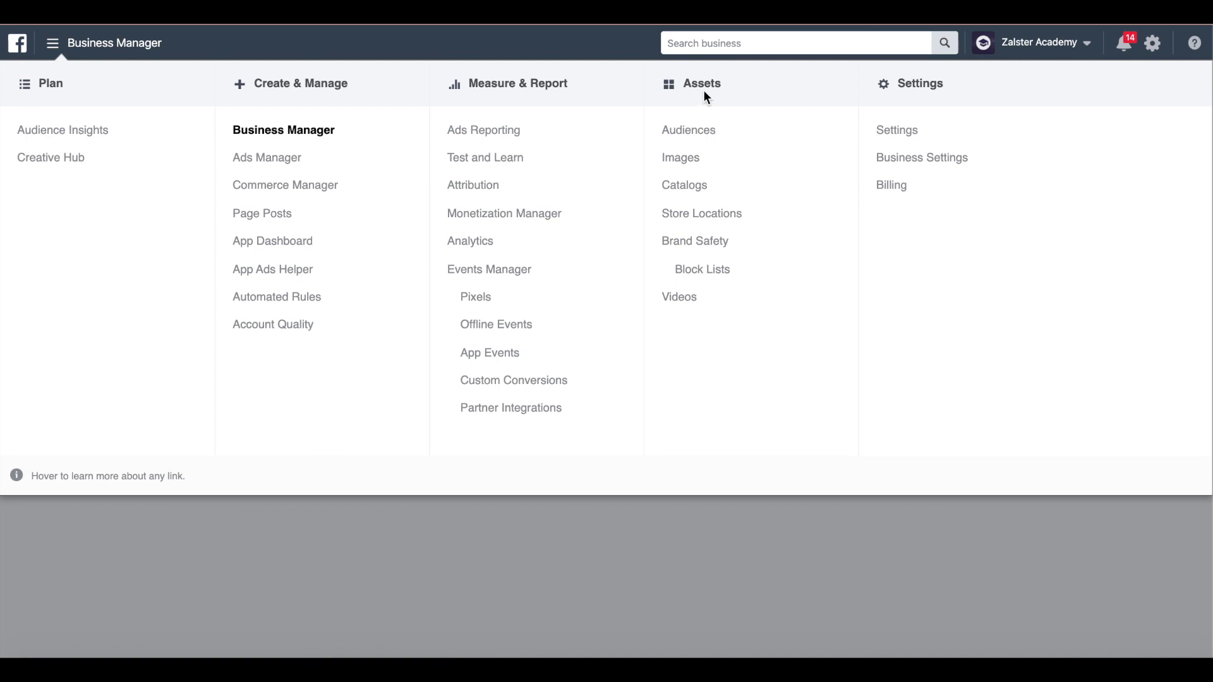
click(693, 190)
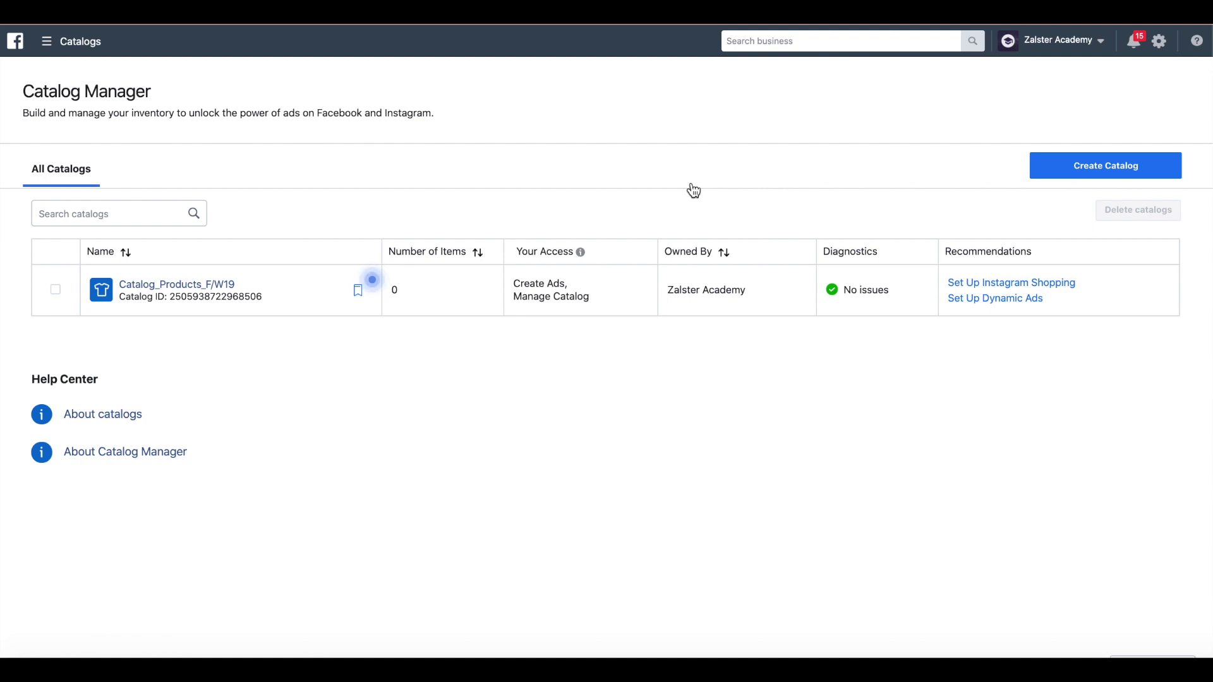
click(1129, 168)
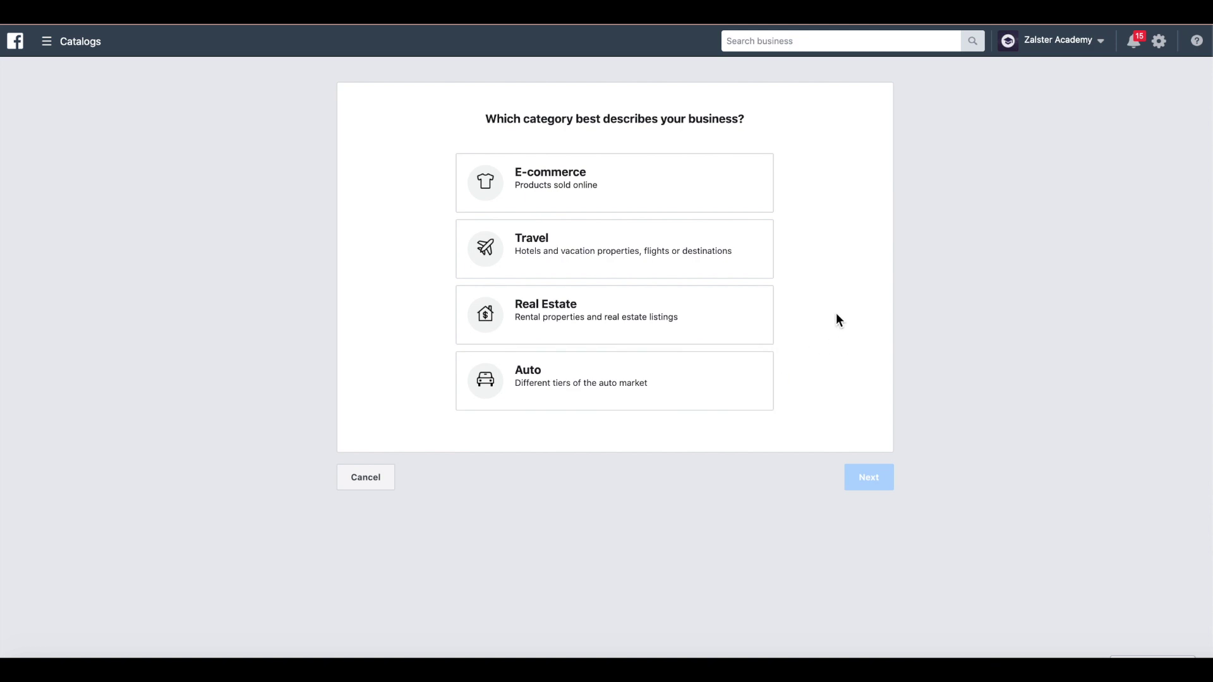
click(682, 179)
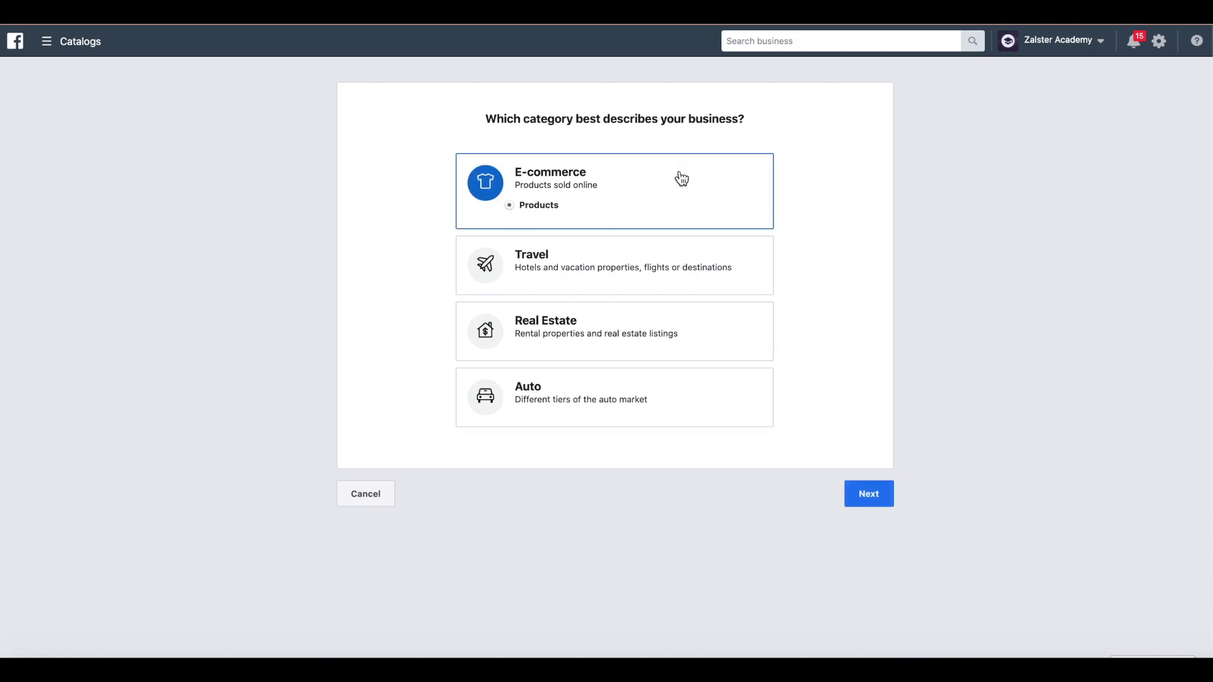
click(869, 495)
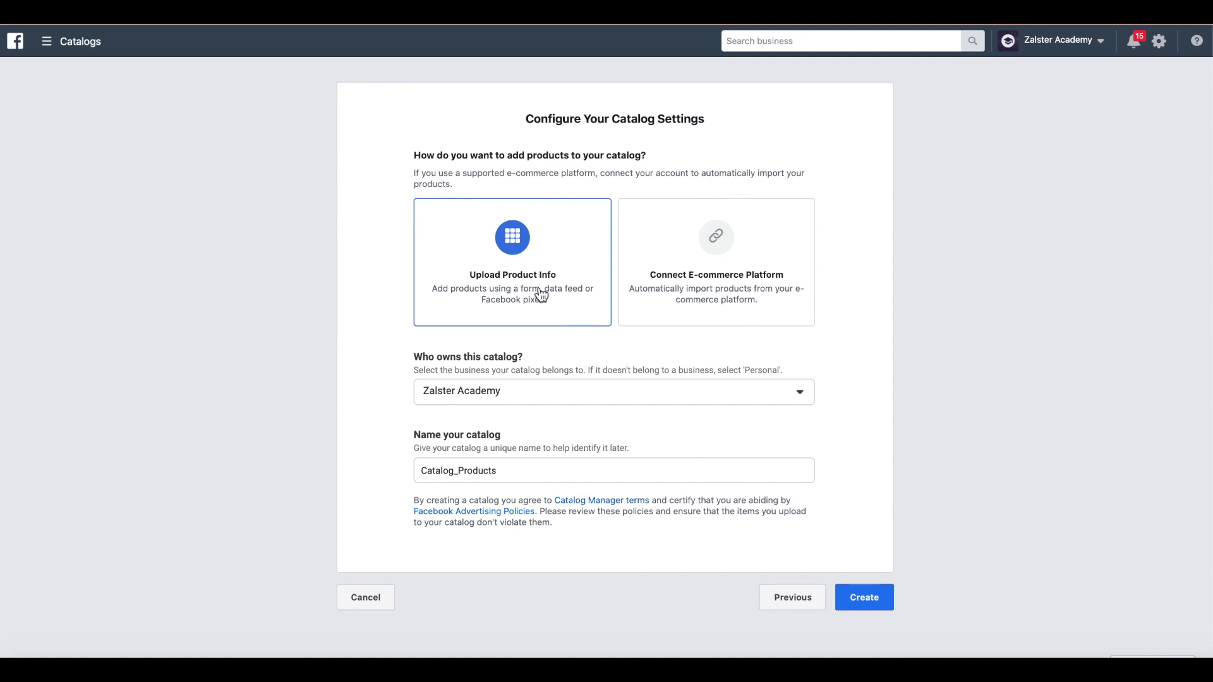
- Try the Connect E-commerce Platform option and look through the supported platforms
click(755, 305)
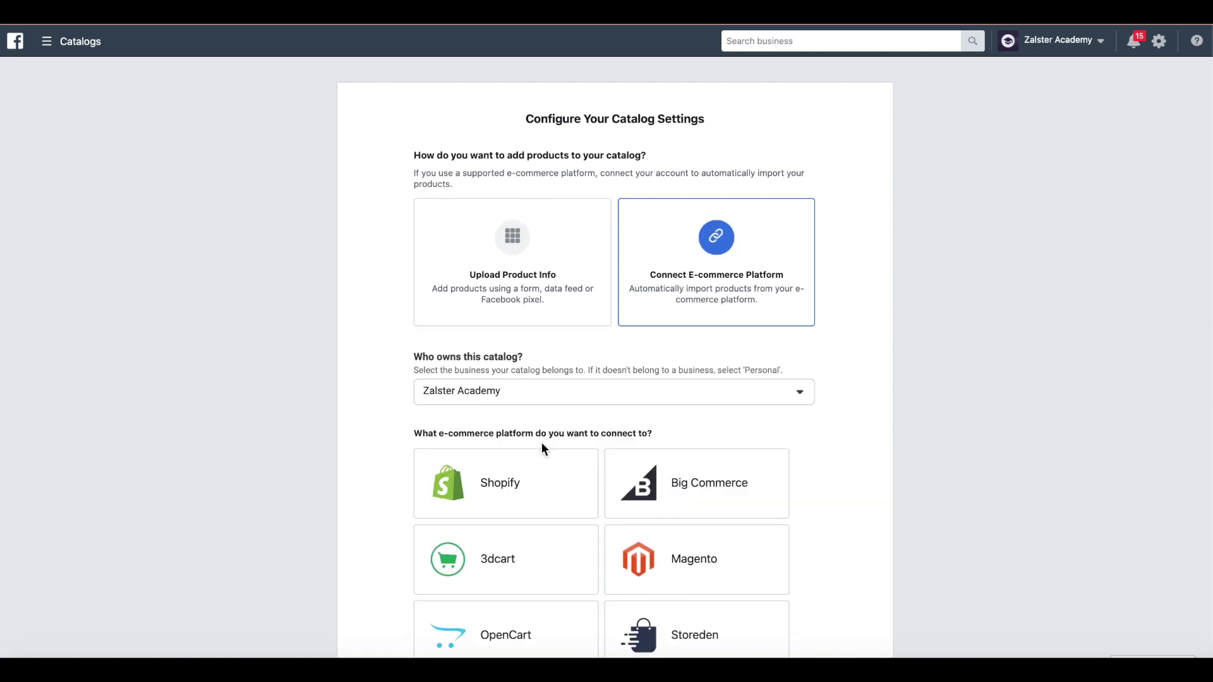
scroll(464, 491, down, 3)
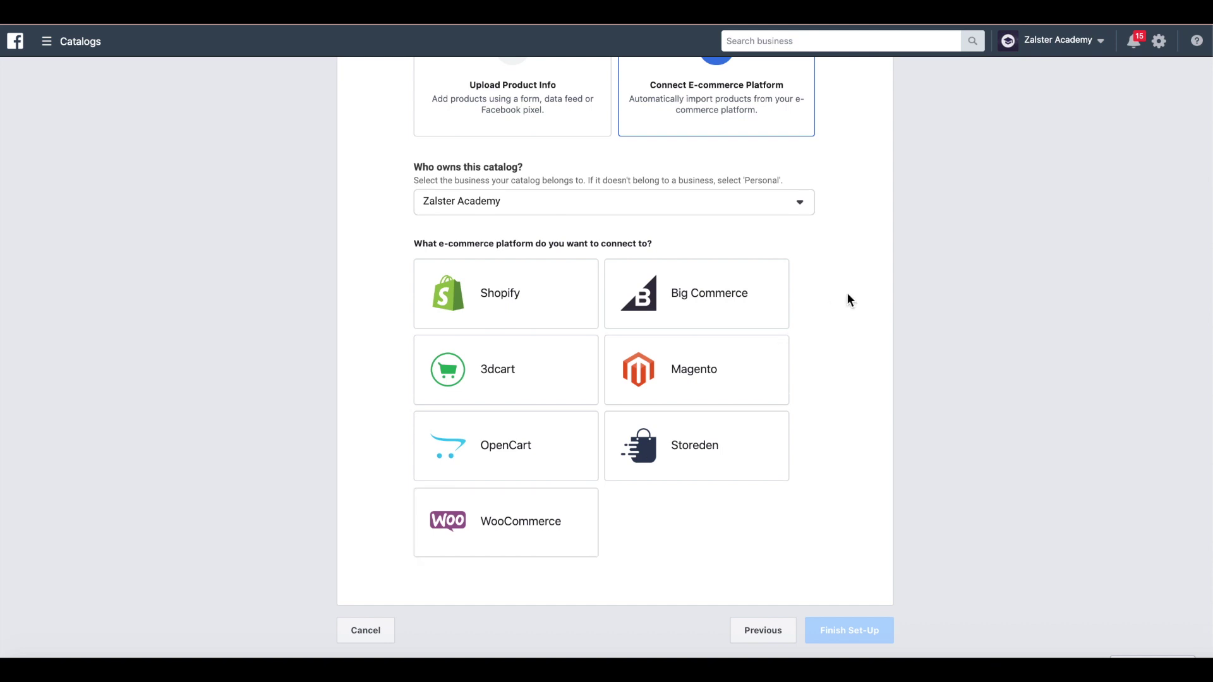
scroll(847, 297, up, 3)
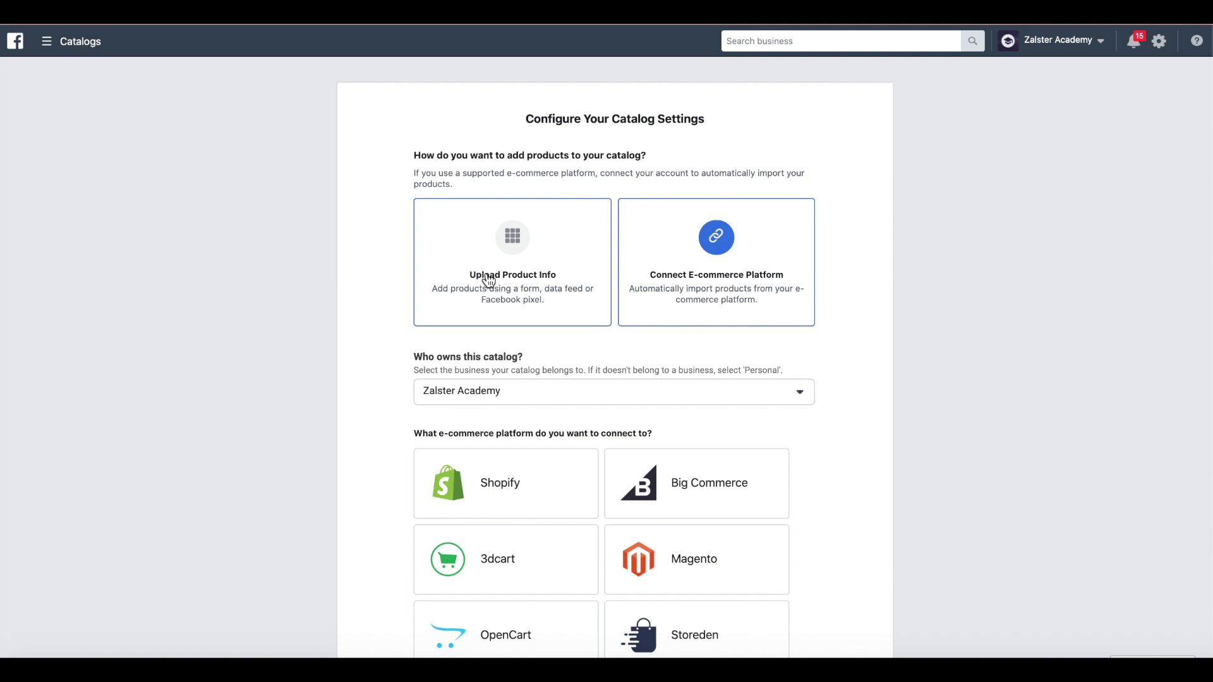
- Choose Upload Product Info, name the catalog Catalog_Products19 and create it
click(529, 298)
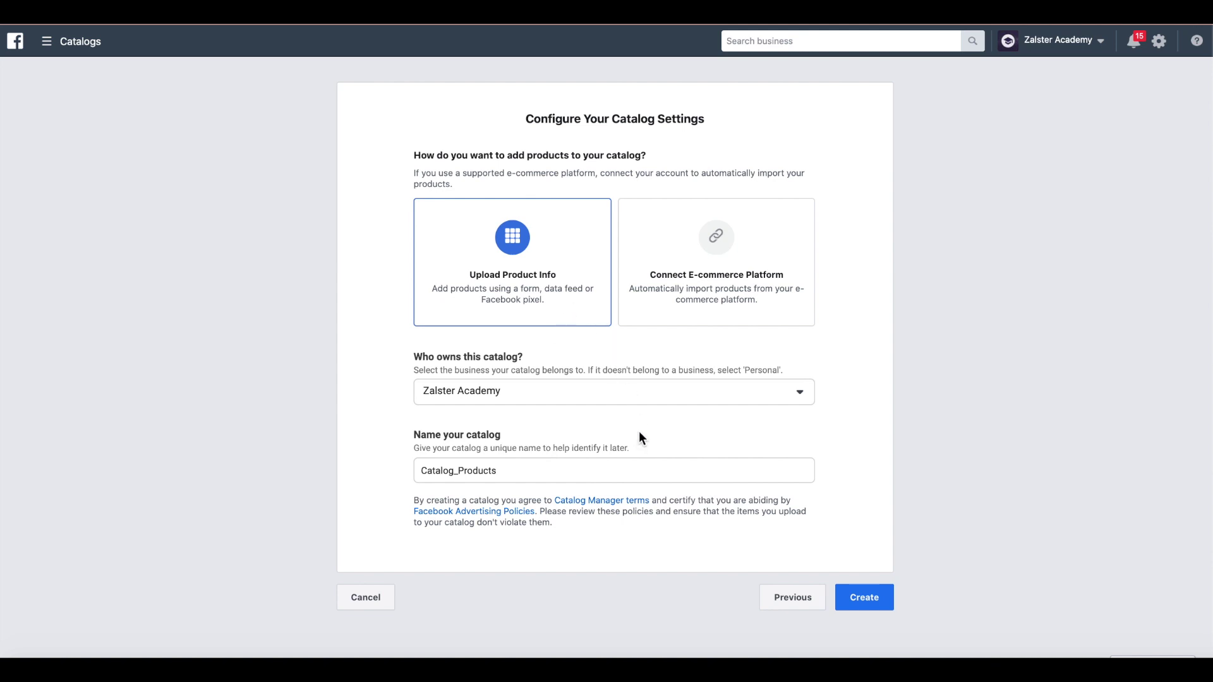
click(549, 469)
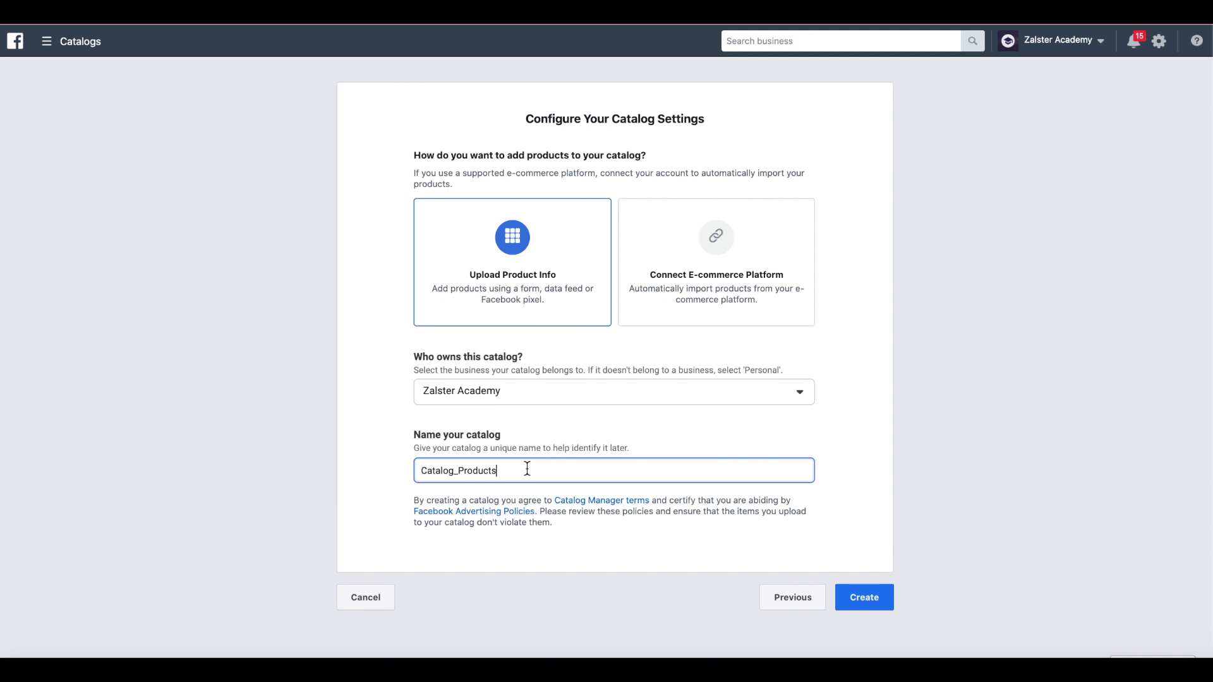
text(19)
click(869, 597)
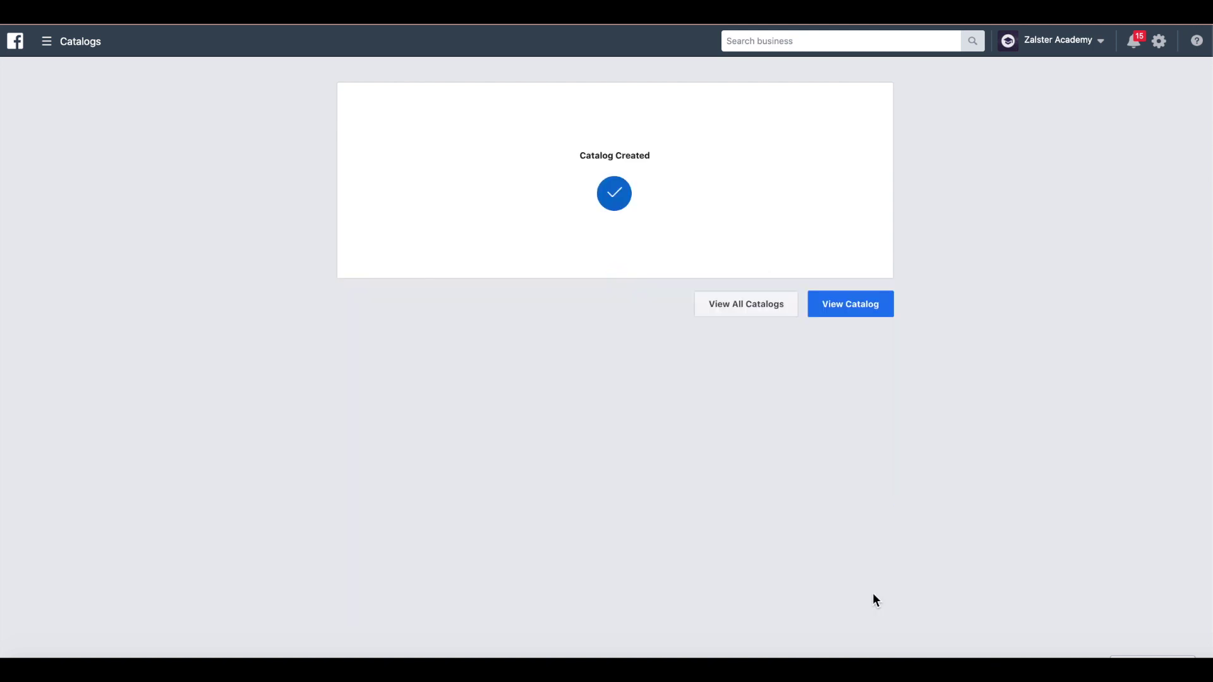
- Open the newly created catalog's Products page and start adding products to it
click(877, 309)
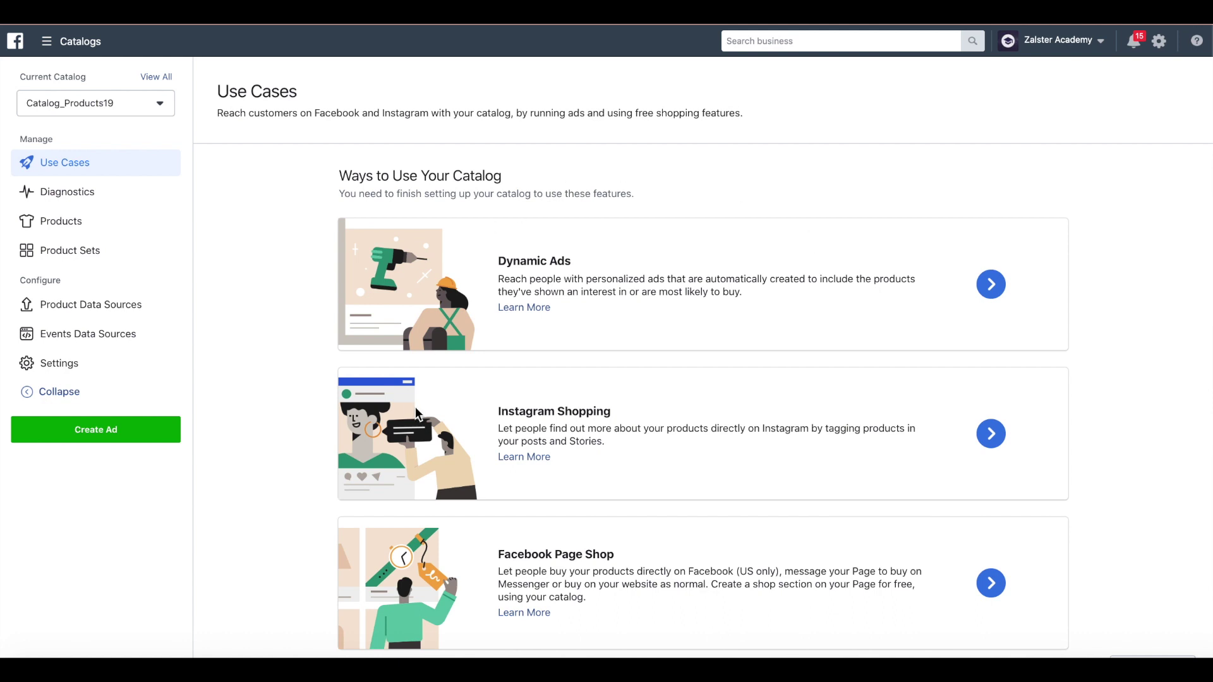
click(70, 236)
click(682, 314)
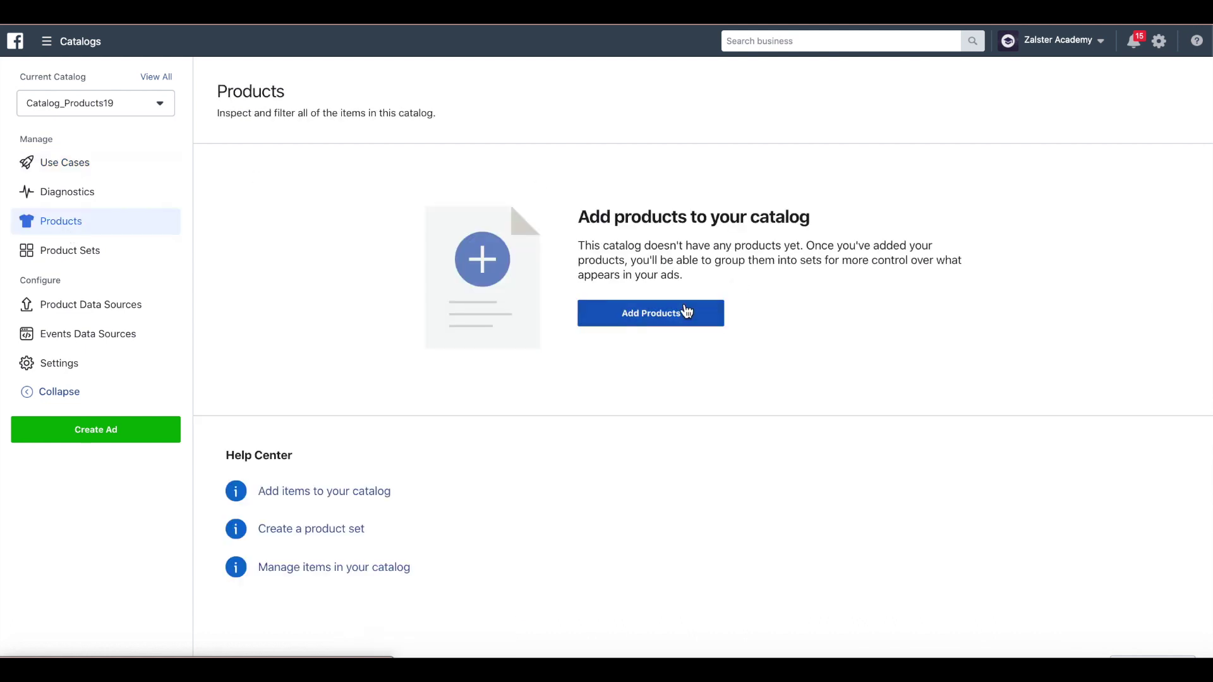
drag(572, 244, 853, 273)
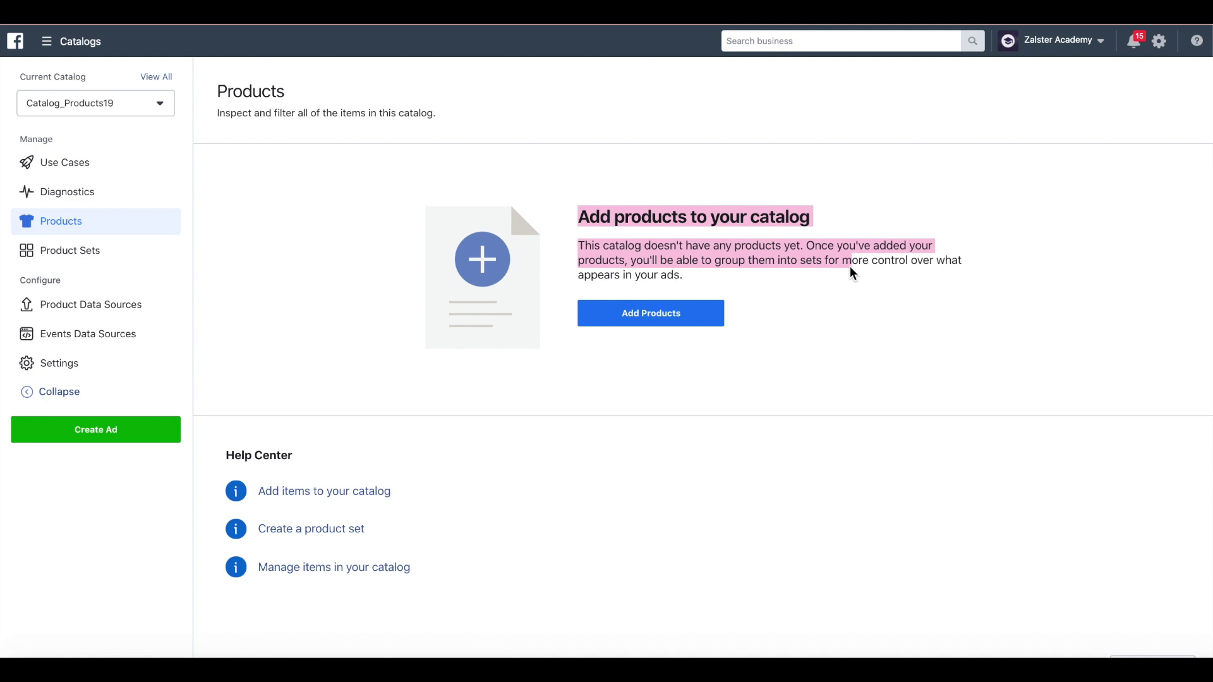
click(652, 313)
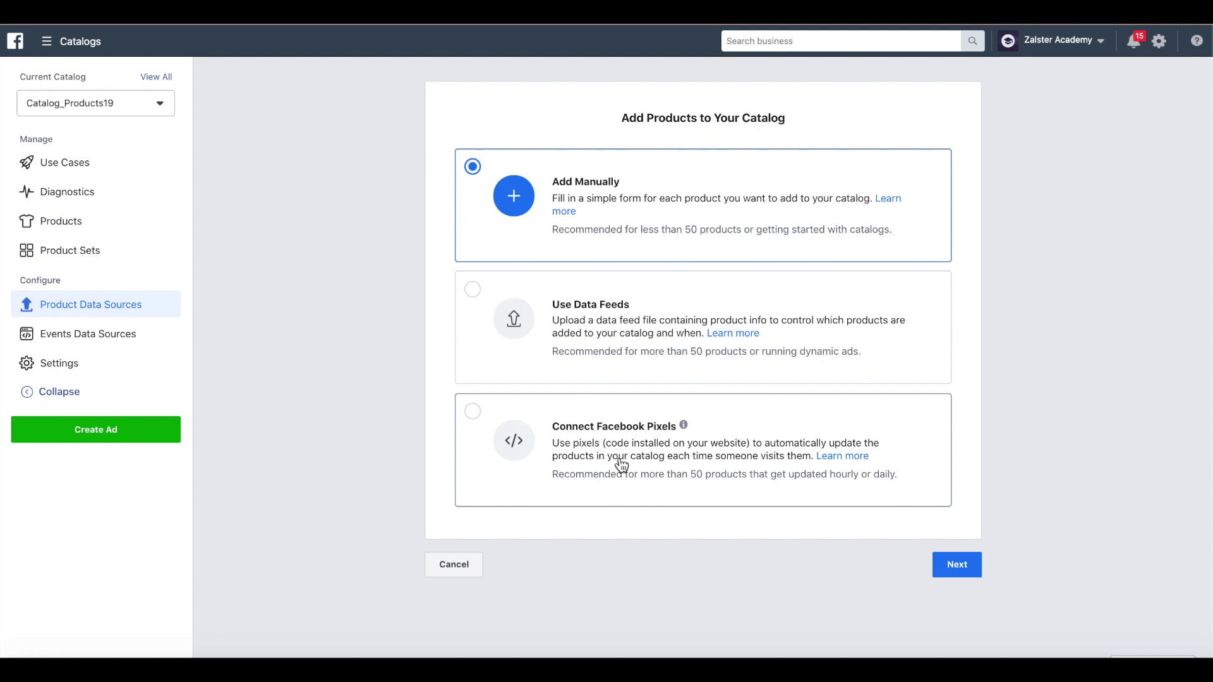
- Choose Use Data Feeds as the method for adding products and proceed to the feed setup
click(589, 434)
mouse_move(680, 438)
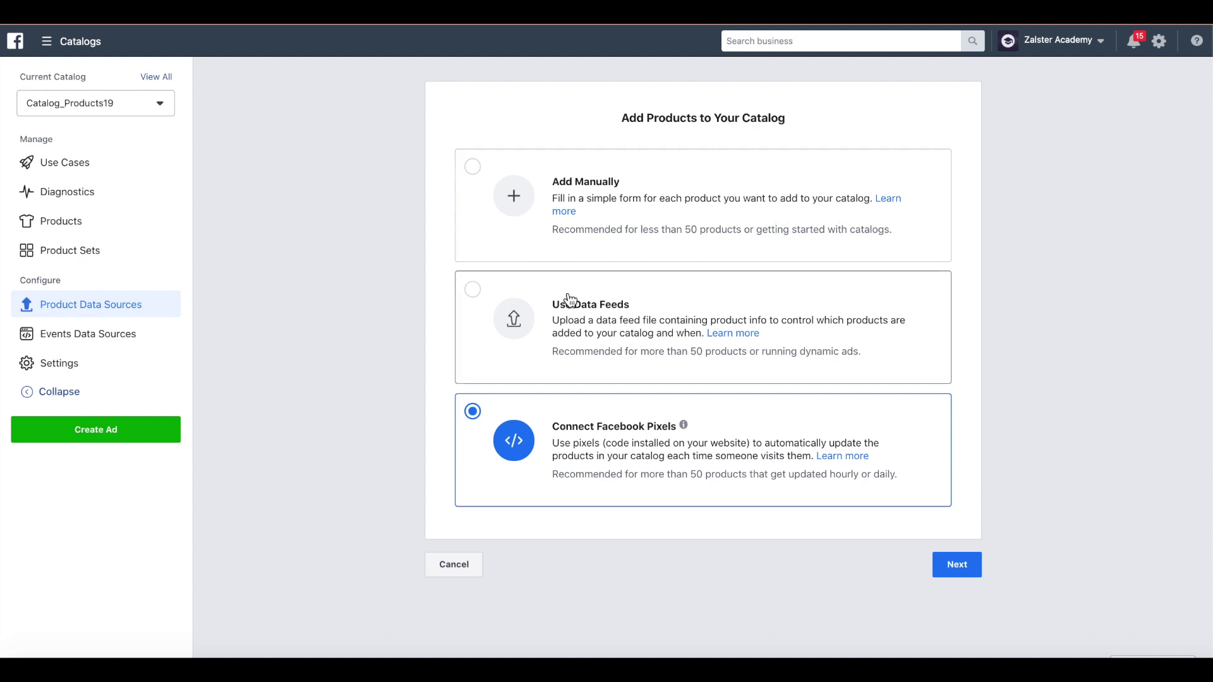
click(591, 310)
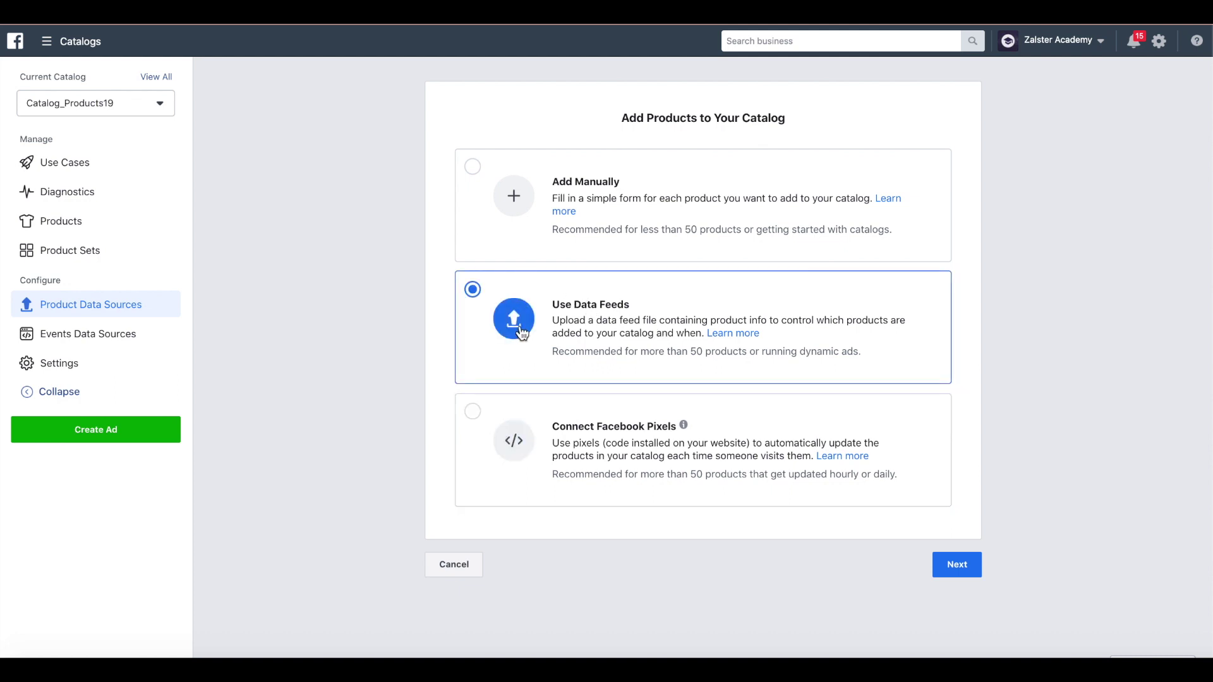
click(952, 564)
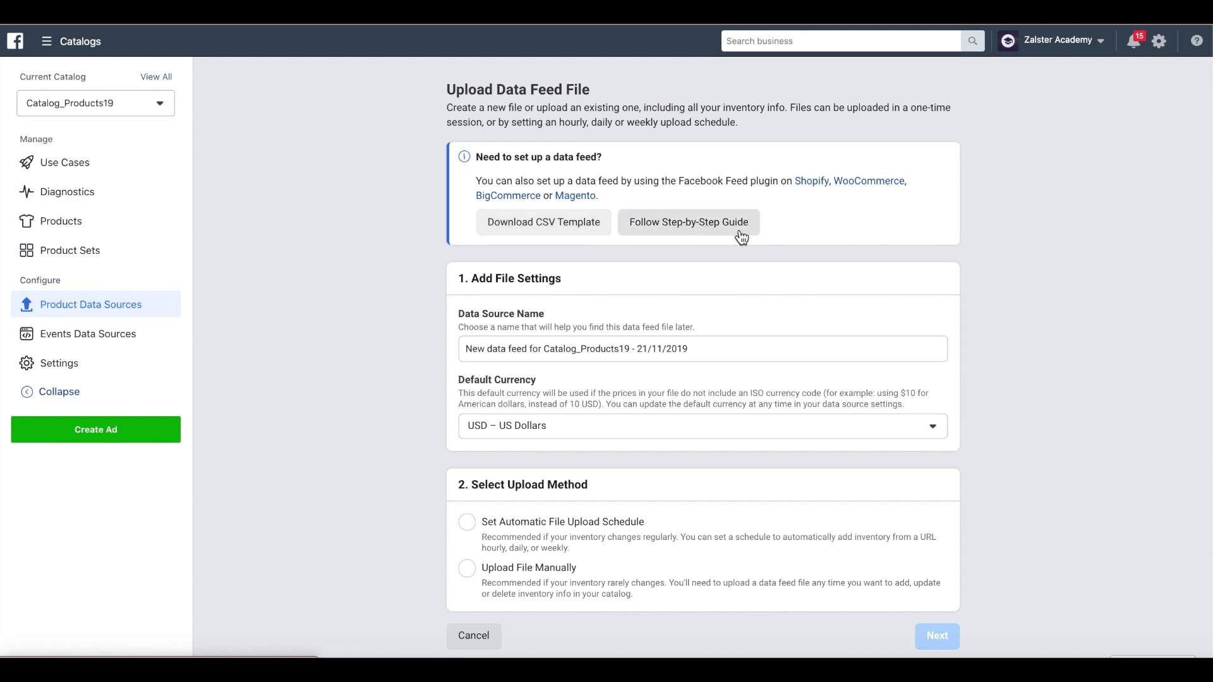
- Keep the suggested data source name and set the feed's default currency to SEK – Swedish Krona
scroll(743, 239, down, 1)
scroll(745, 241, up, 1)
click(469, 349)
key(ctrl+a)
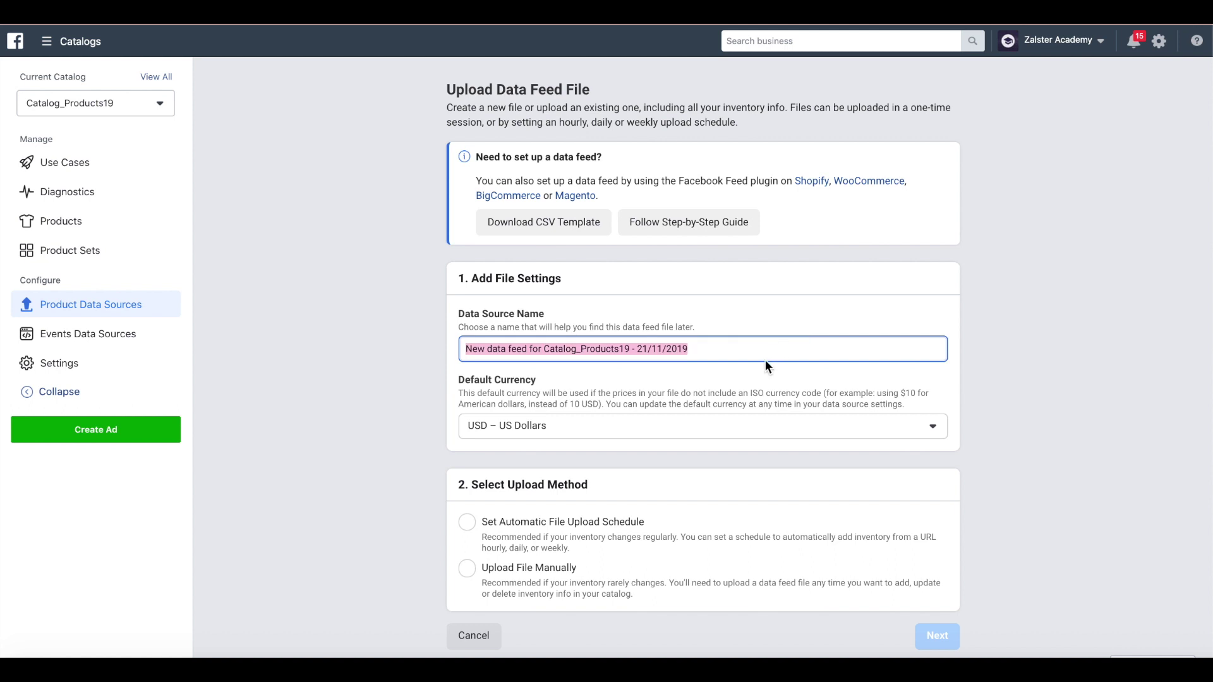
click(523, 427)
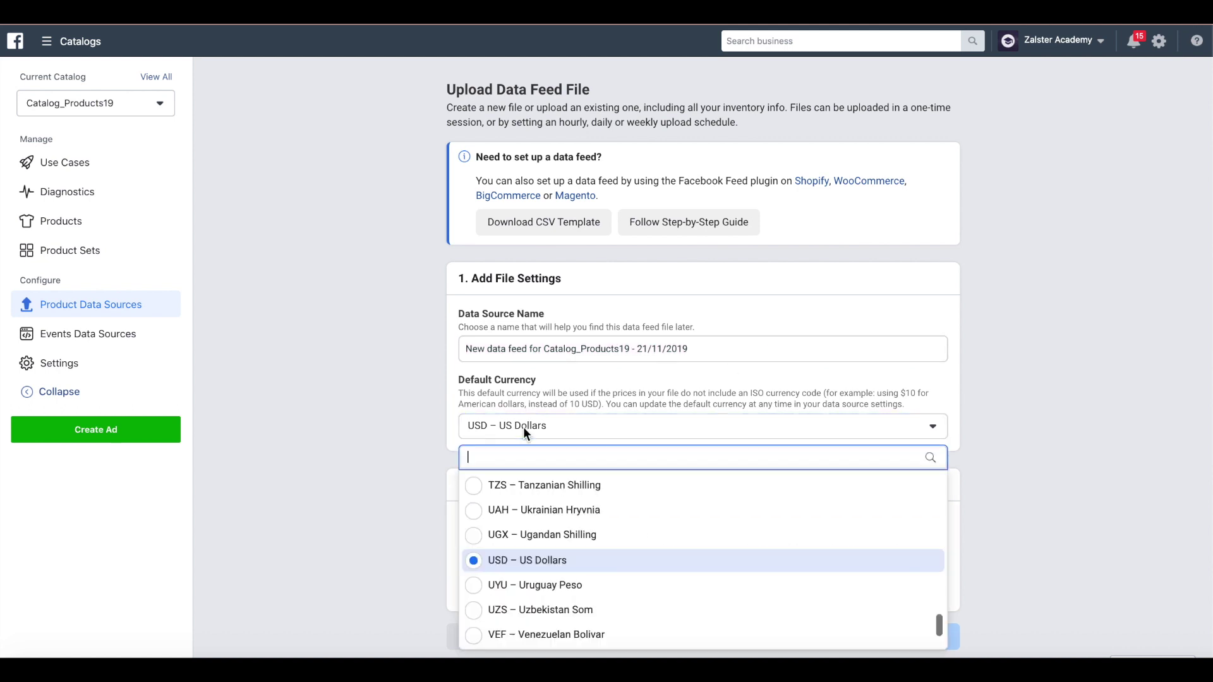
text(sek)
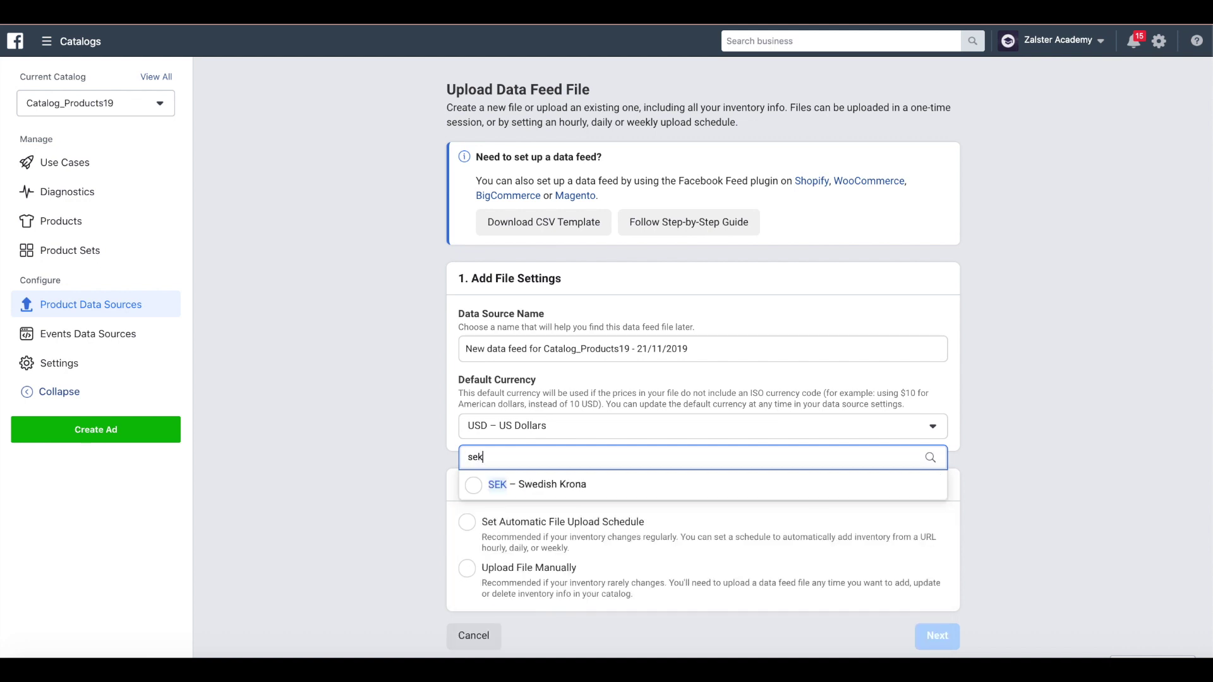
click(531, 485)
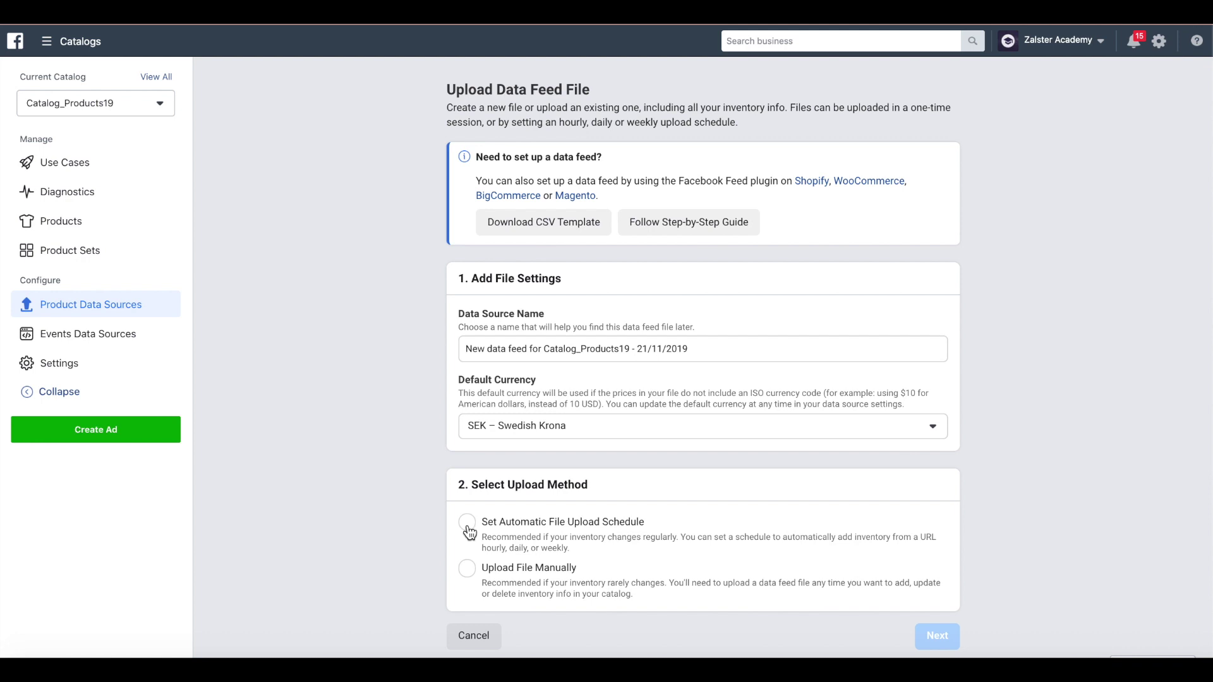
- Select Set Automatic File Upload Schedule as the upload method and place the cursor in the data feed URL field
click(623, 522)
scroll(625, 531, down, 2)
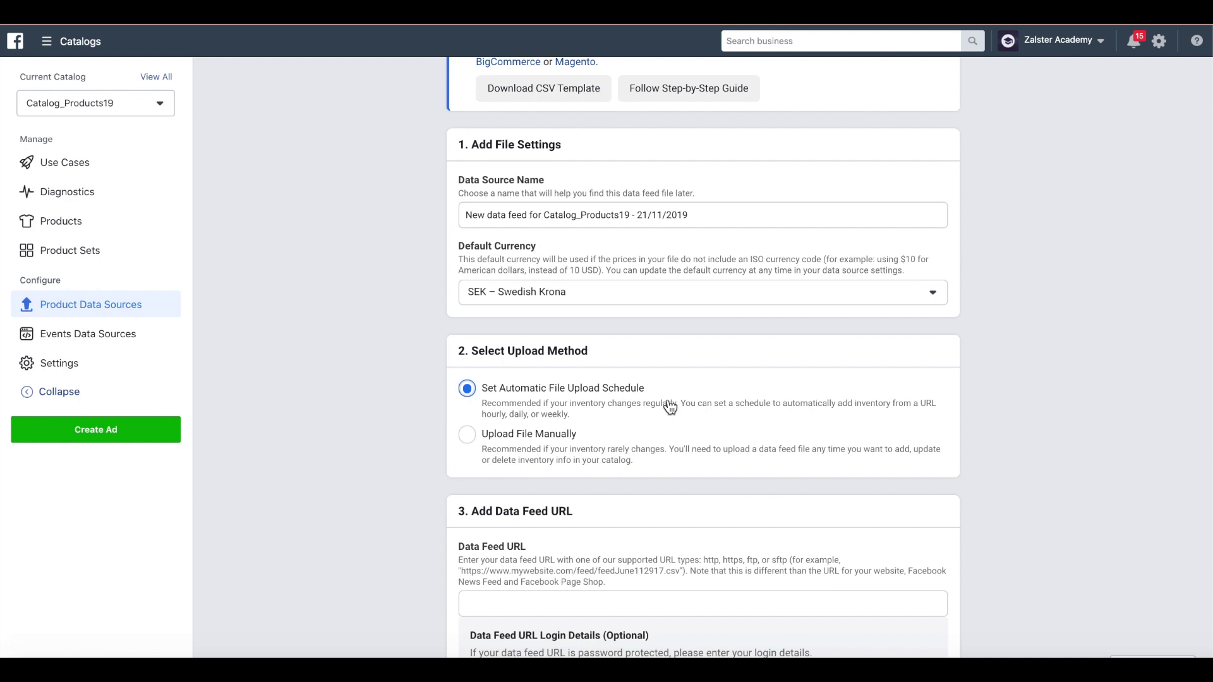
scroll(670, 407, down, 4)
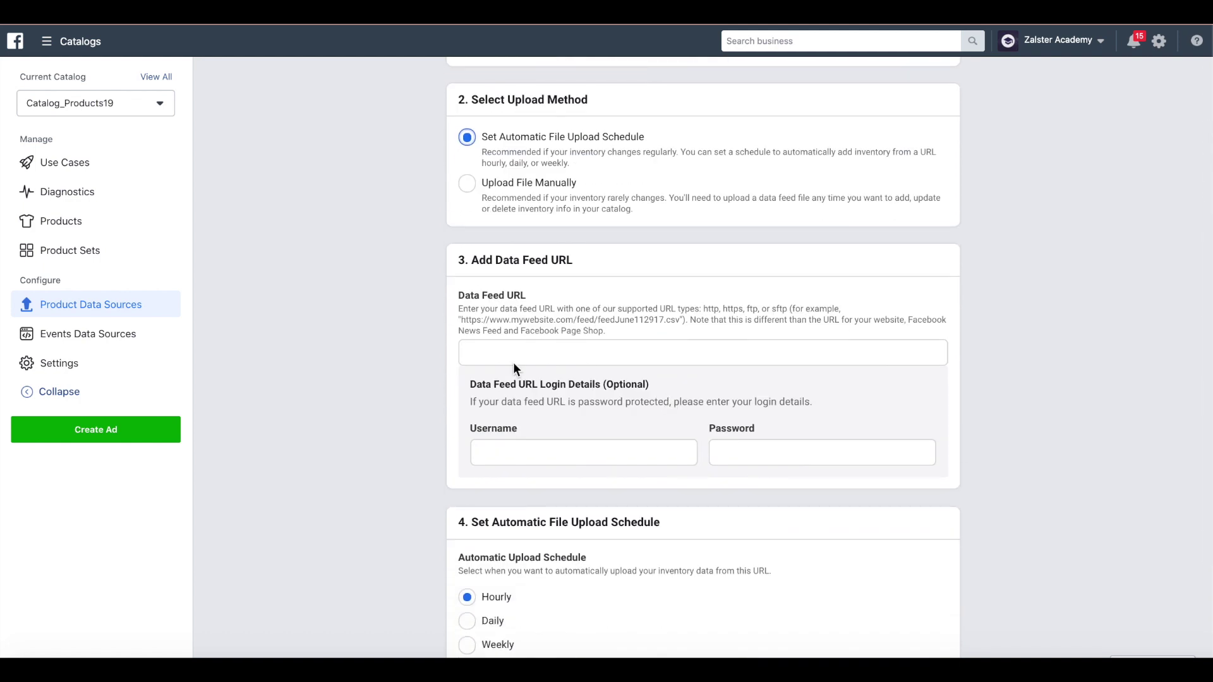
click(475, 349)
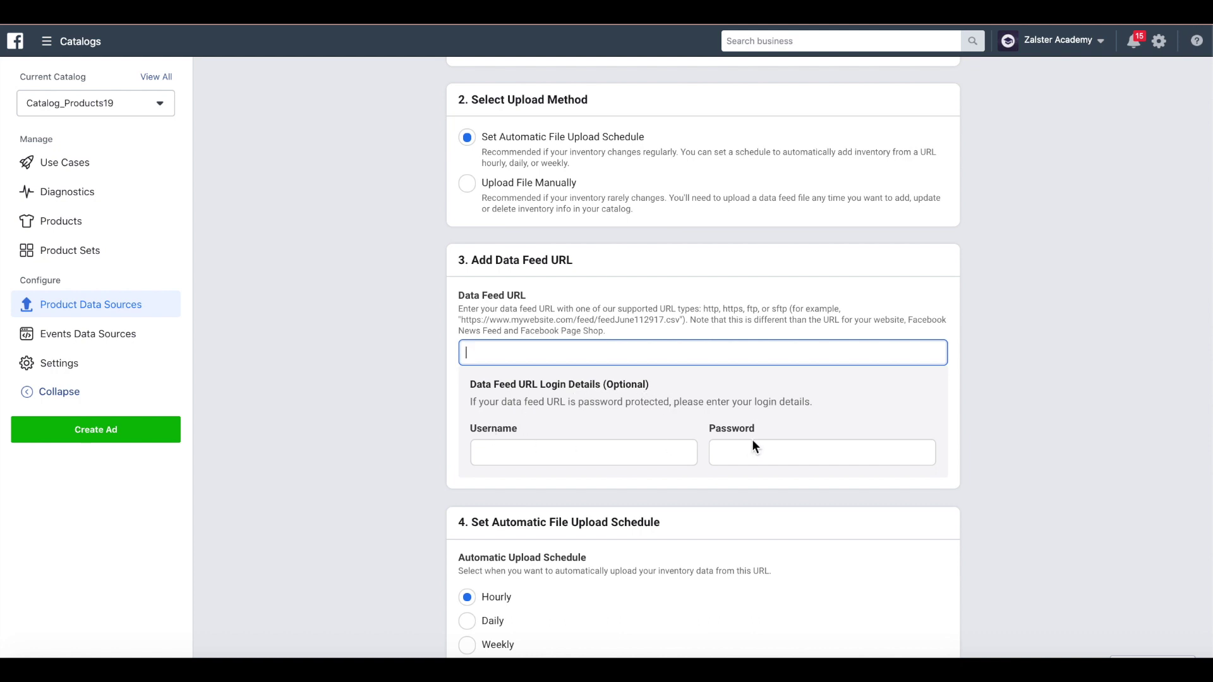
- Examine the automatic upload schedule's frequency options and the description of automatically uploading new versions
scroll(768, 441, down, 3)
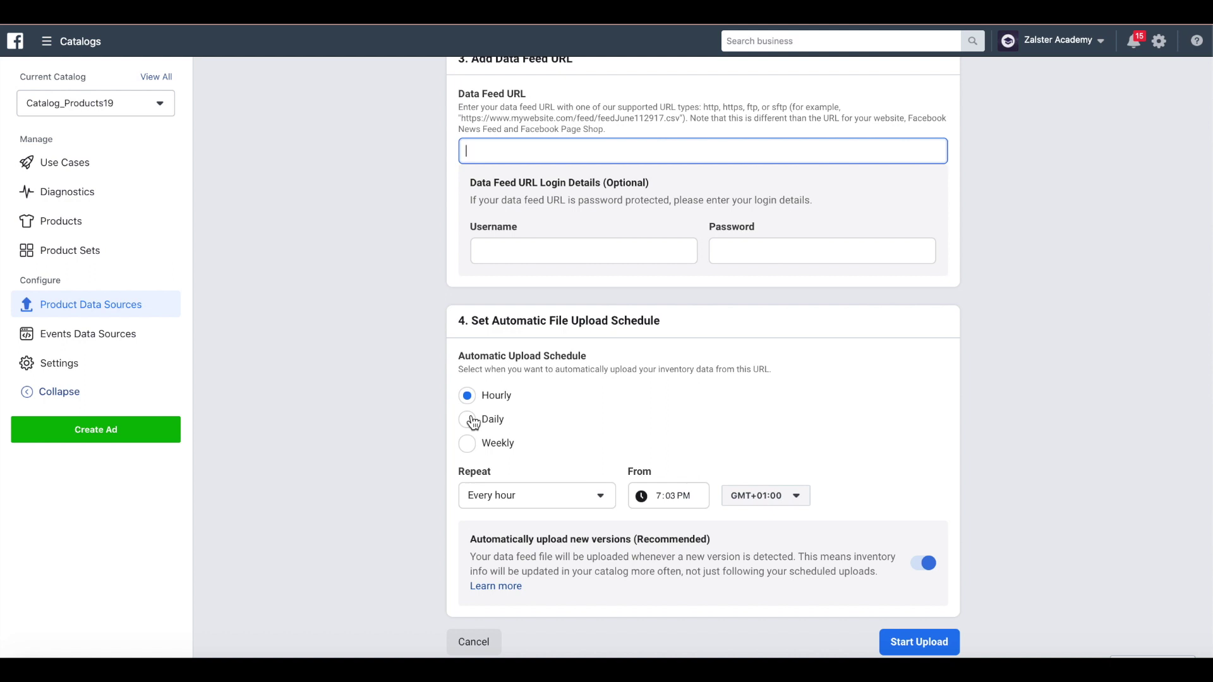
scroll(660, 434, down, 1)
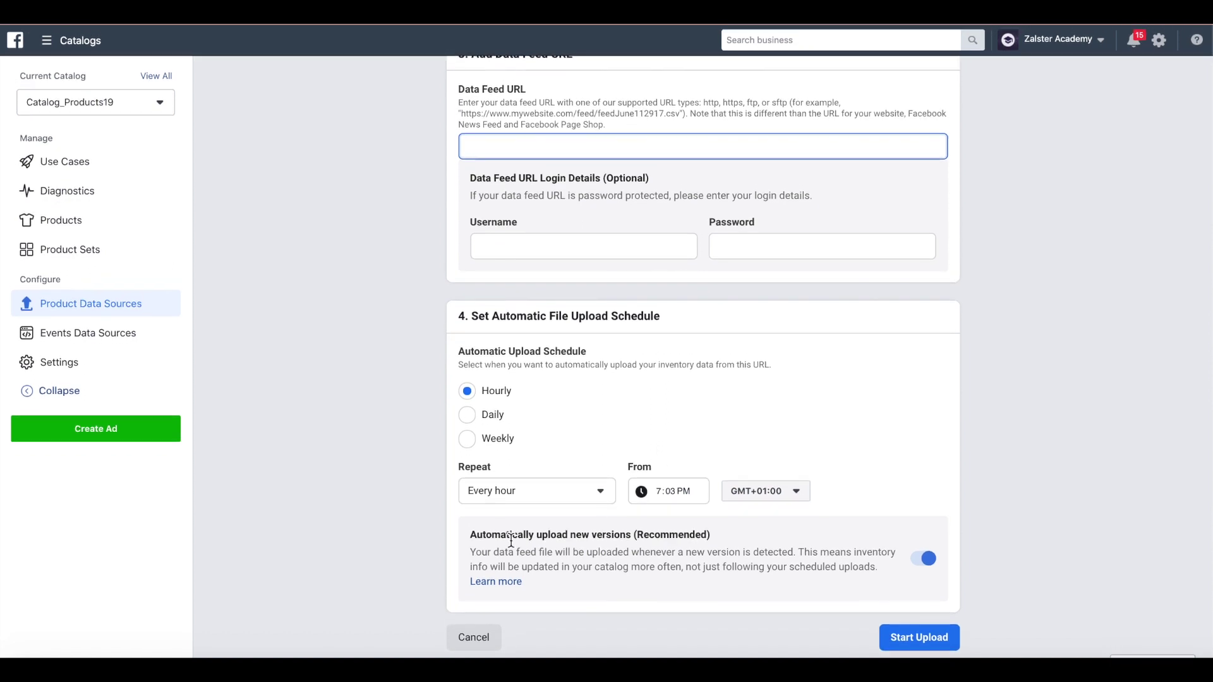
click(511, 542)
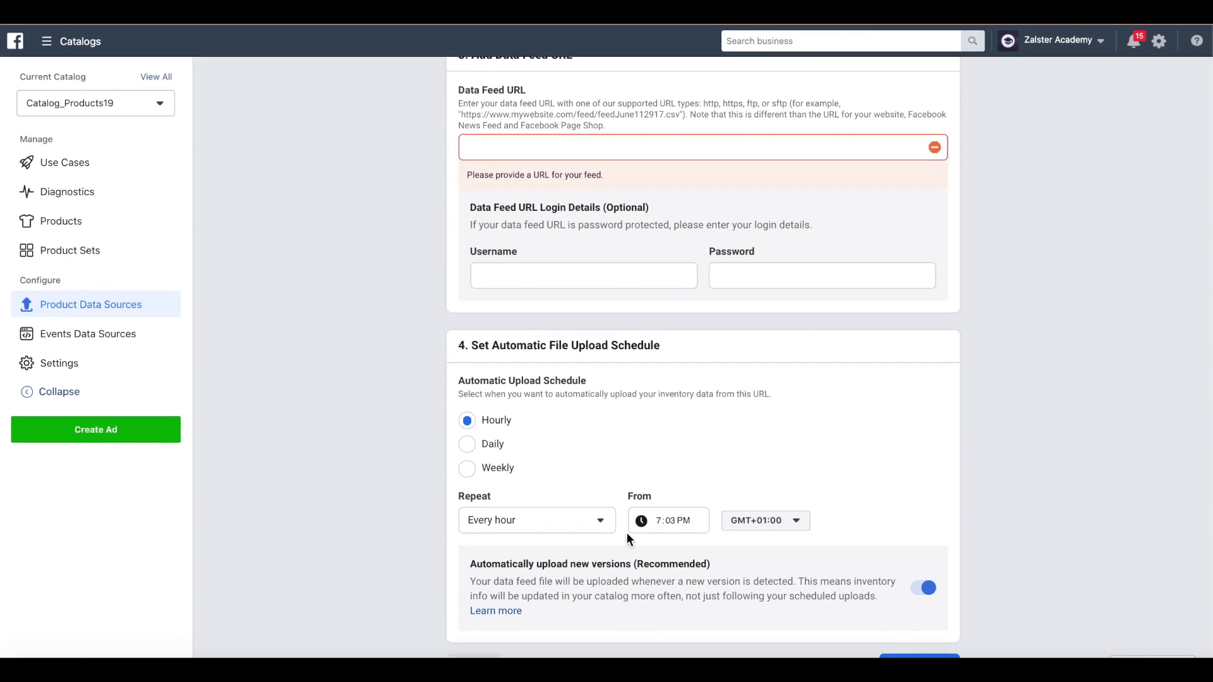
double_click(612, 564)
triple_click(560, 581)
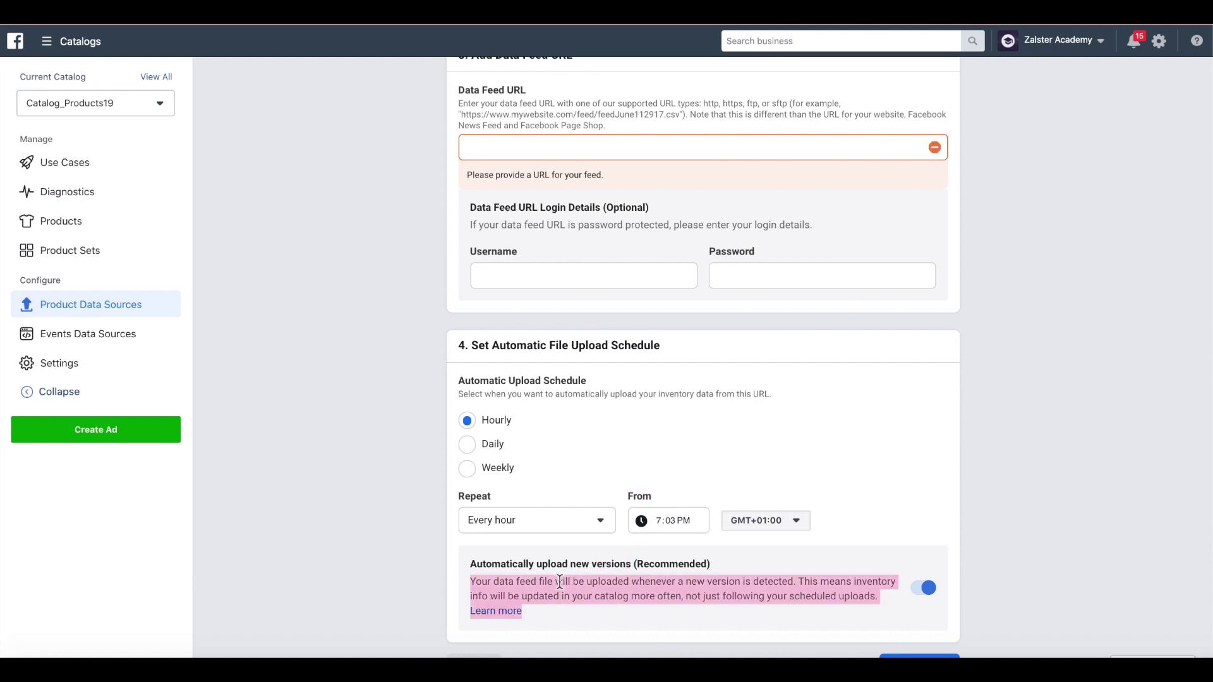
scroll(745, 611, down, 1)
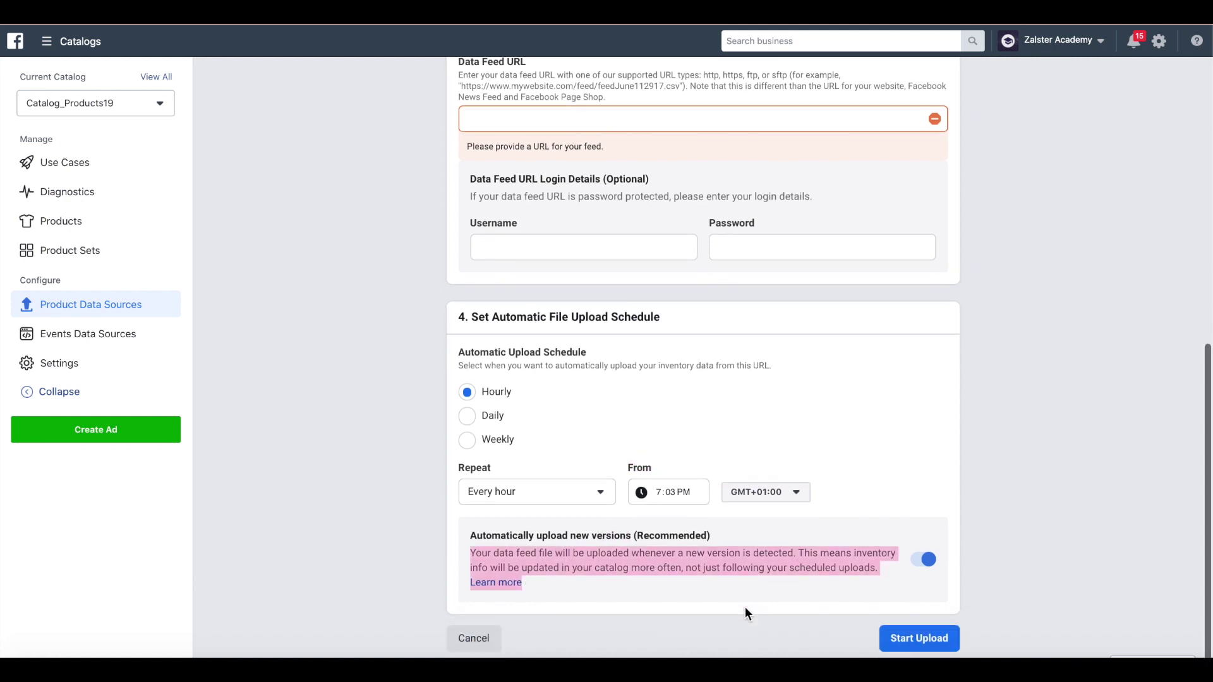
scroll(745, 612, up, 2)
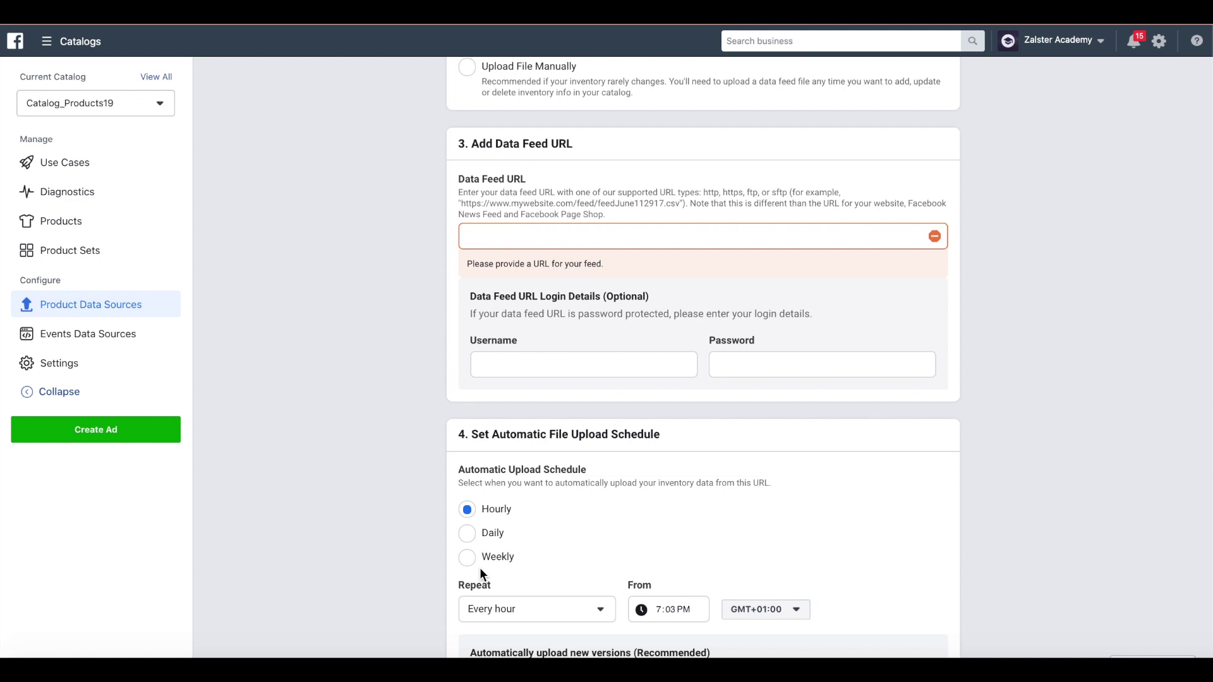
scroll(479, 568, down, 2)
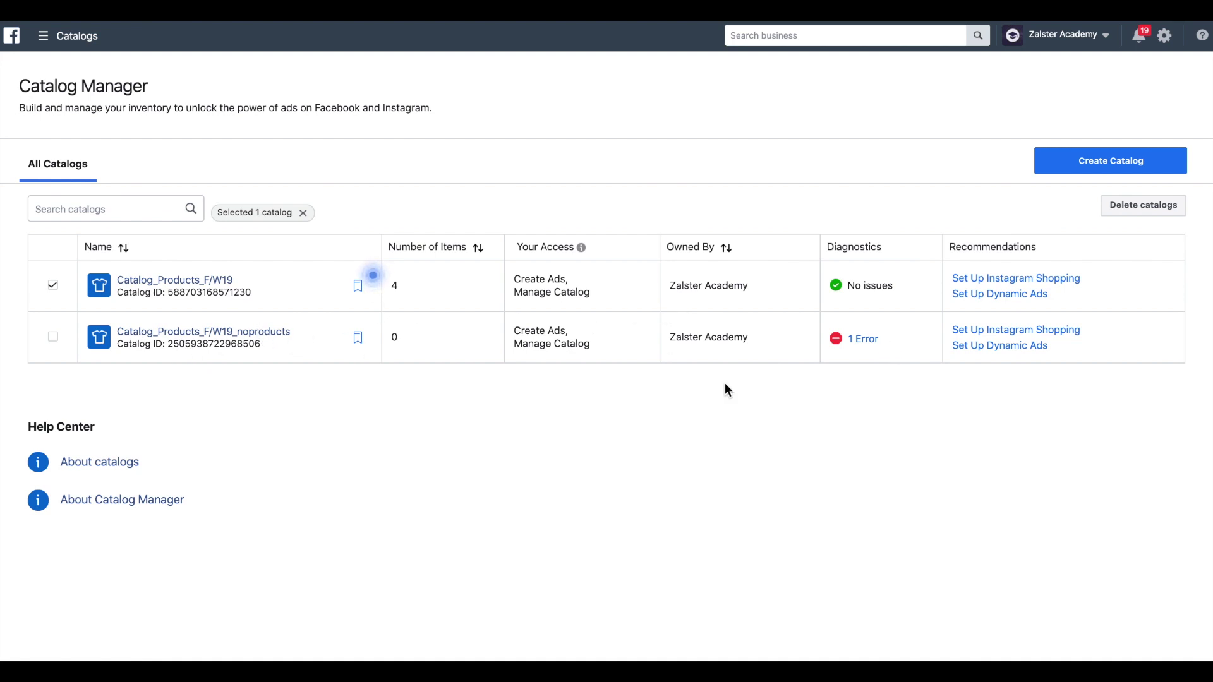
- Inspect the diagnostics error of the Catalog_Products_F/W19_noproducts catalog and return to the list of all catalogs
click(862, 340)
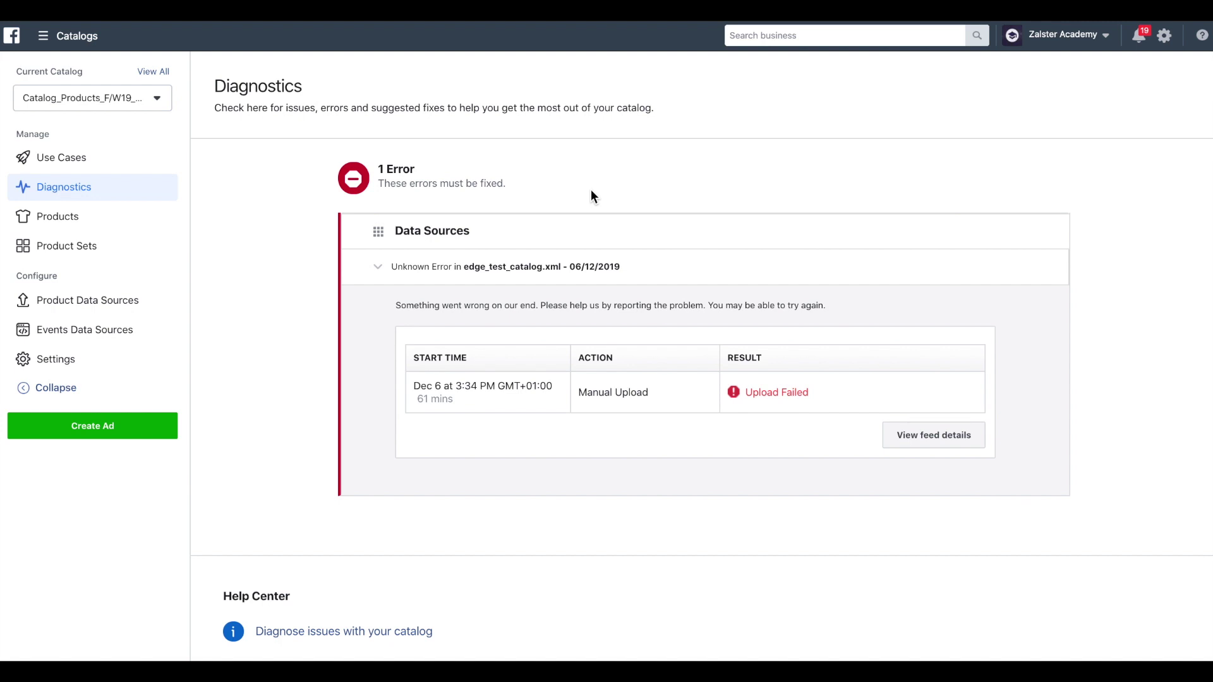
click(153, 71)
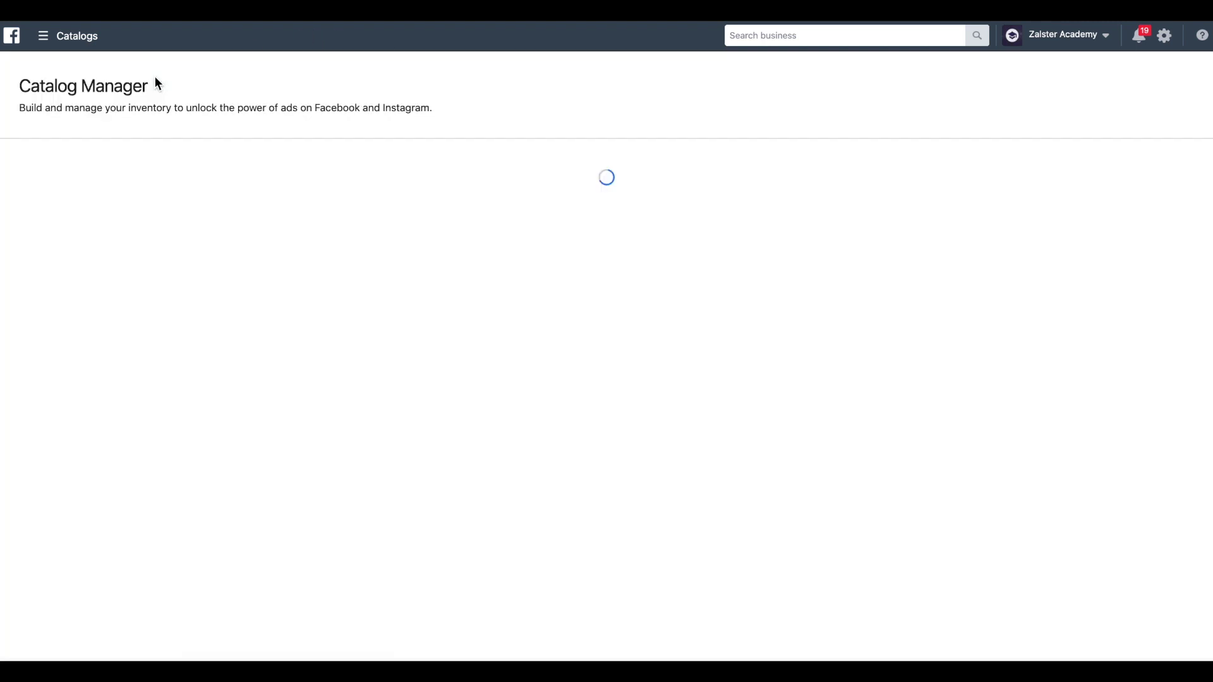